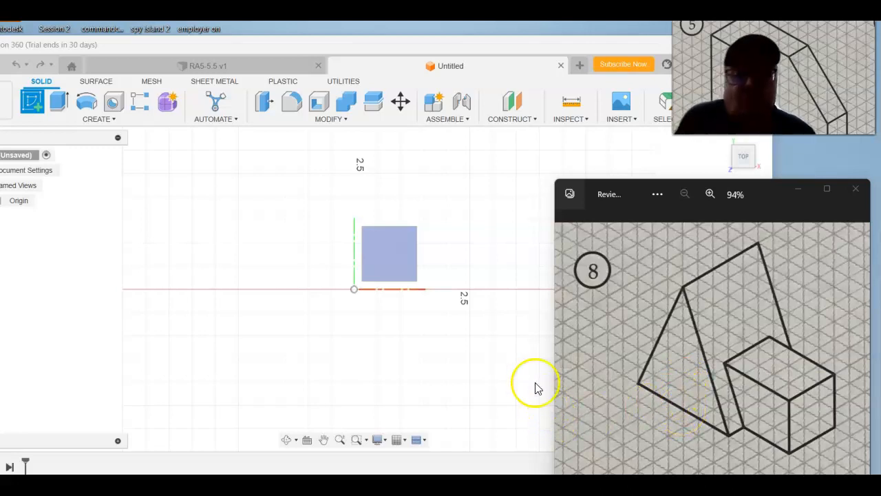
# Step: Start a sketch on the top plane and draw a horizontal base line about 6 in long from the origin
pyautogui.click(40, 107)
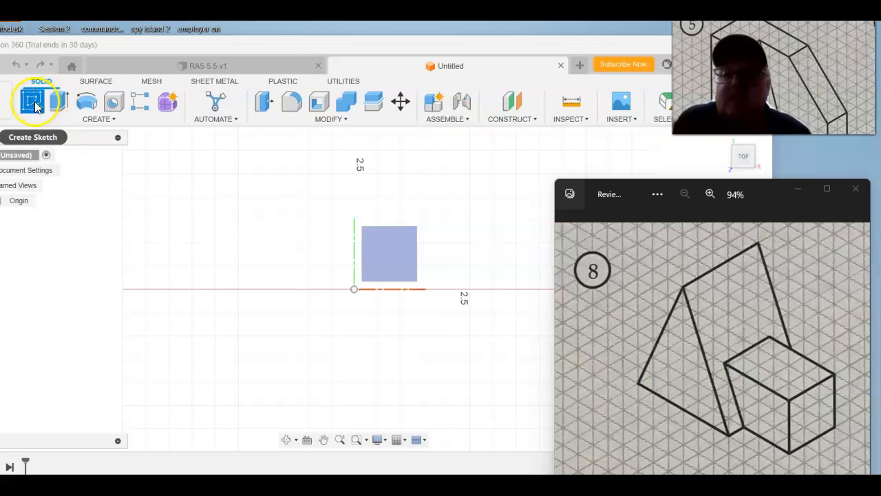
pyautogui.click(390, 255)
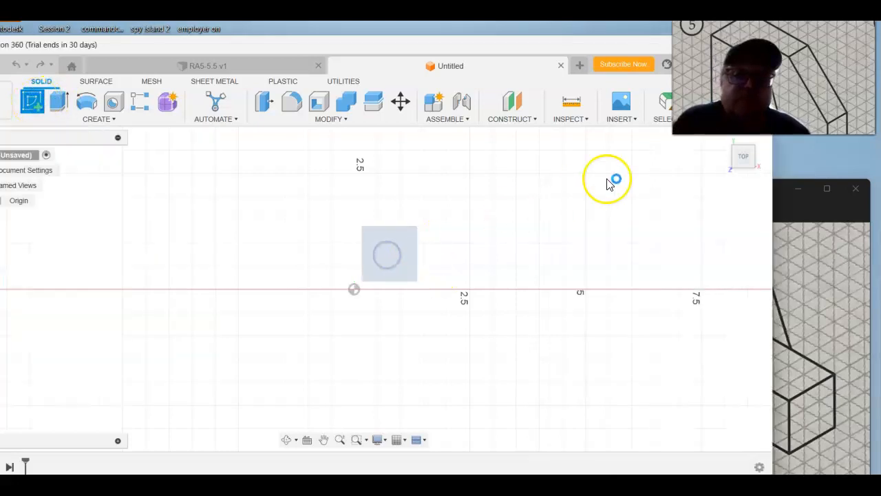
pyautogui.click(32, 101)
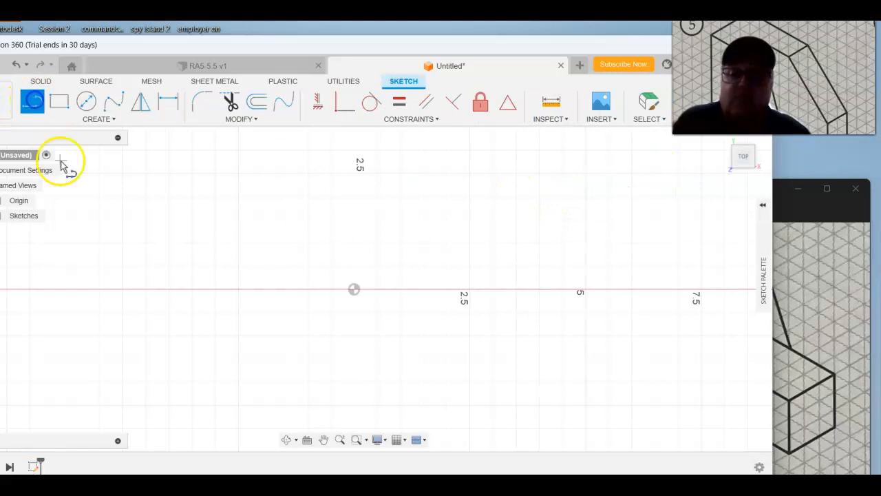
pyautogui.click(354, 290)
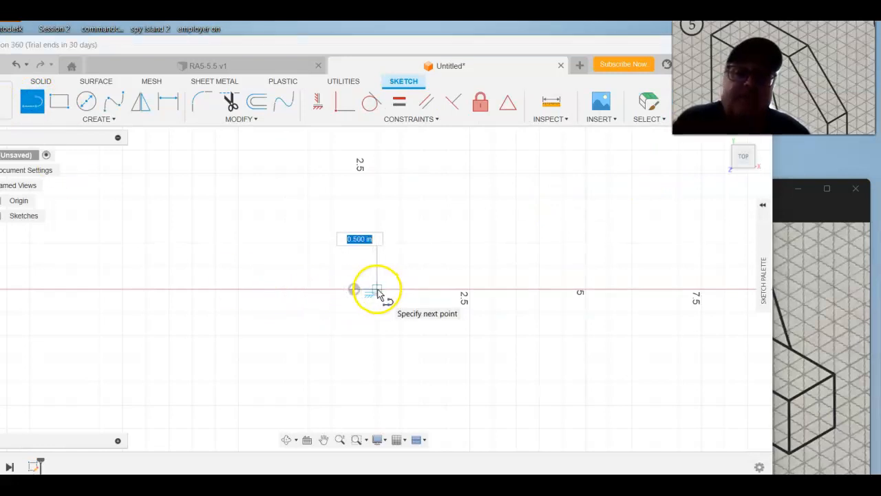
pyautogui.scroll(-4, 417, 299)
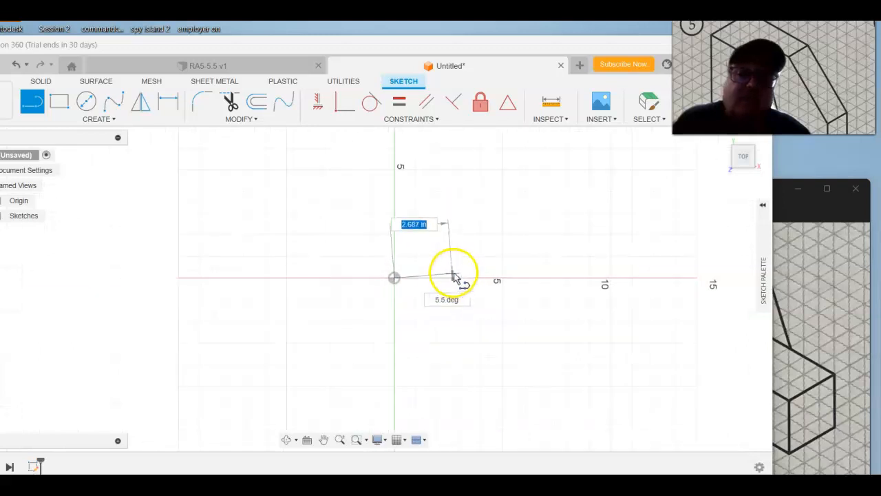
pyautogui.scroll(-1, 533, 282)
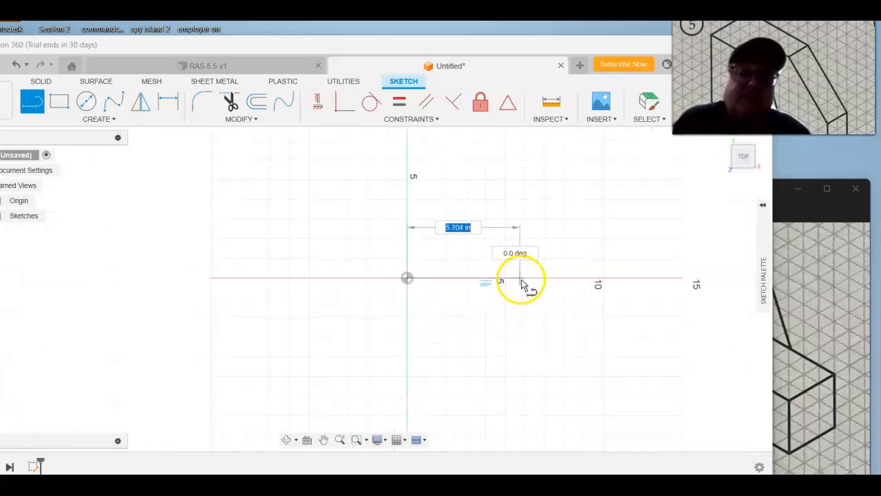
pyautogui.click(526, 279)
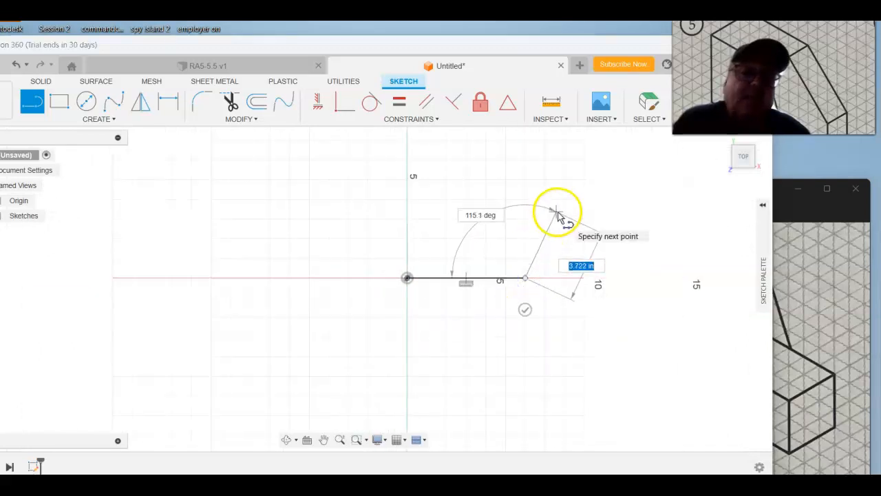
pyautogui.rightClick(562, 208)
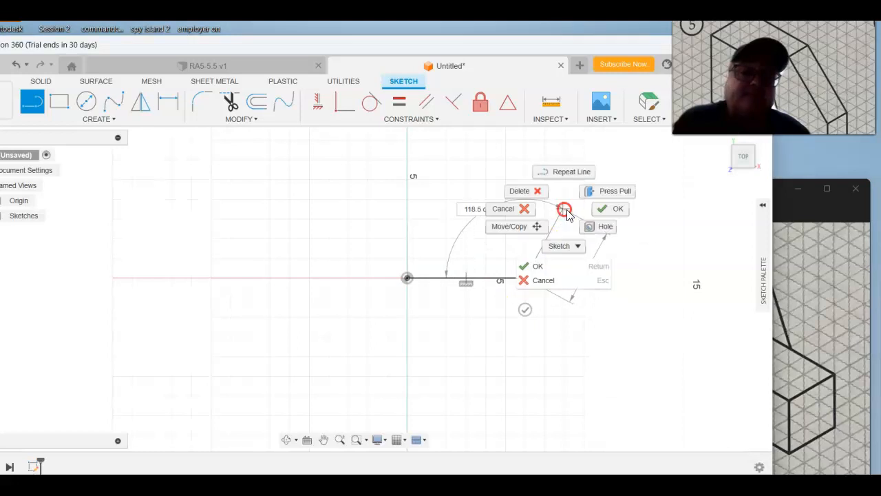
pyautogui.click(606, 216)
# Step: Draw two lines joining the base's ends to an apex about 7 in above its midpoint, closing the triangle
pyautogui.moveTo(582, 211)
pyautogui.mouseDown(button='middle')
pyautogui.moveTo(399, 236)
pyautogui.moveTo(382, 285)
pyautogui.moveTo(403, 277)
pyautogui.mouseUp(button='middle')
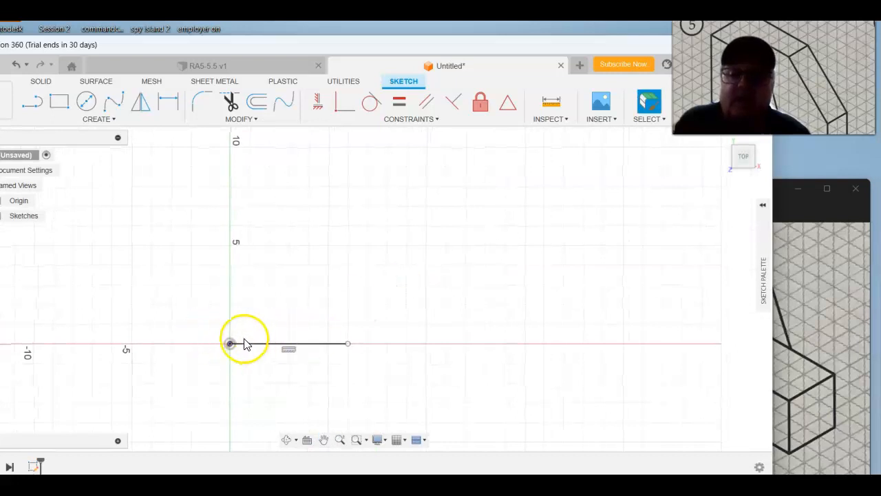
pyautogui.click(29, 102)
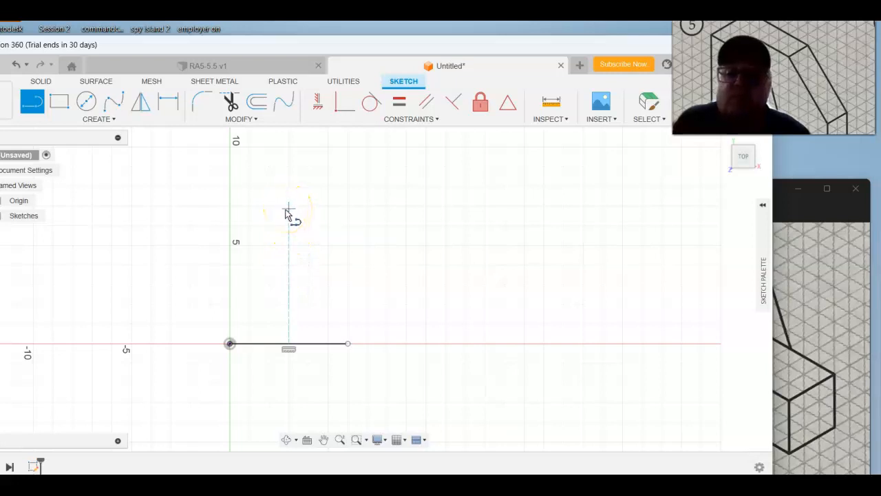
pyautogui.moveTo(289, 206); pyautogui.dragTo(230, 341)
pyautogui.click(229, 343)
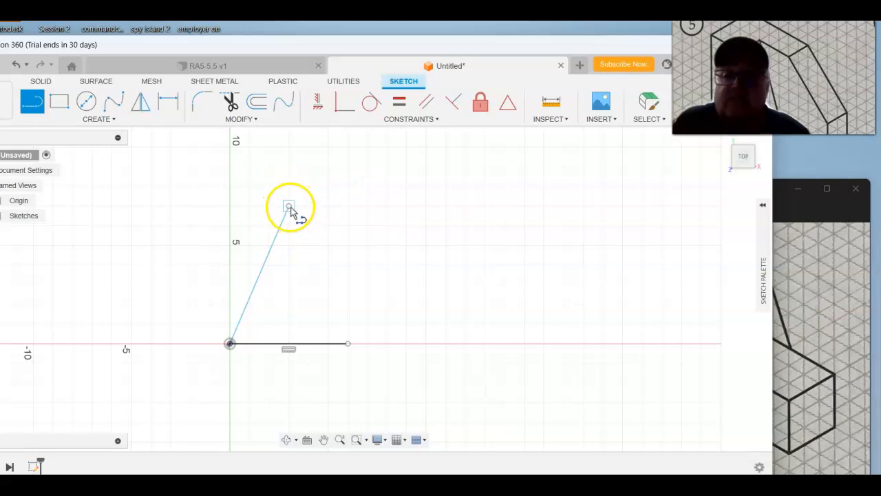
pyautogui.click(290, 208)
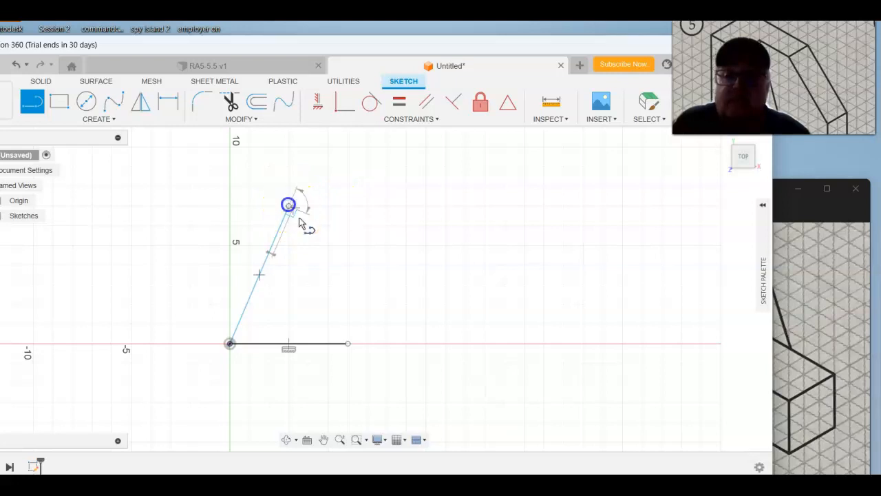
pyautogui.click(348, 343)
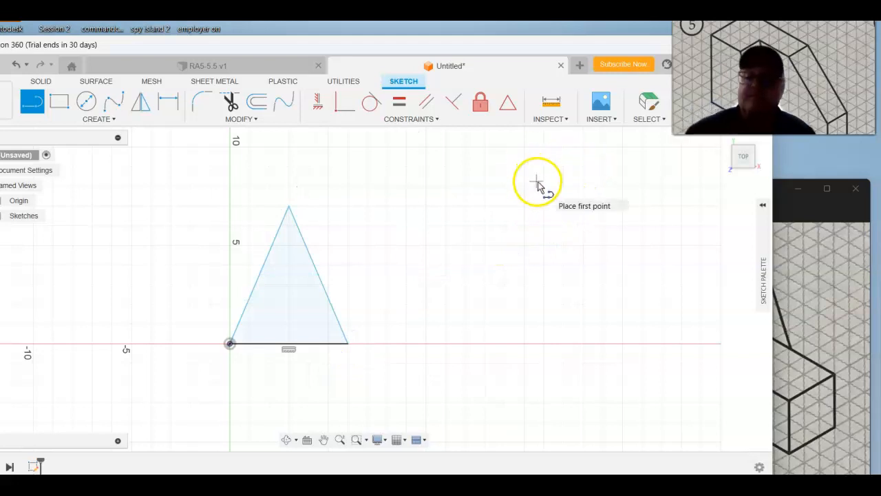
pyautogui.press('Escape')
# Step: Add the block's profile beside the triangle, about 3 in along the baseline and 3 in high, ending on the sloped side
pyautogui.click(820, 213)
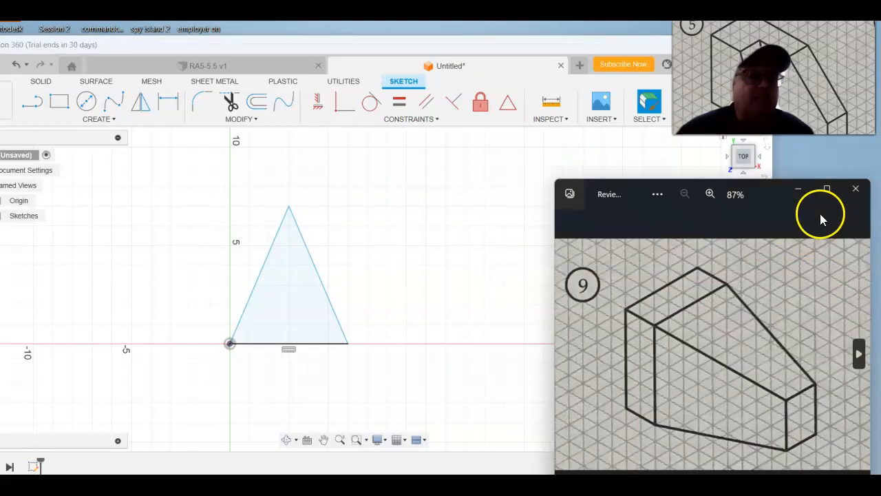
pyautogui.click(566, 353)
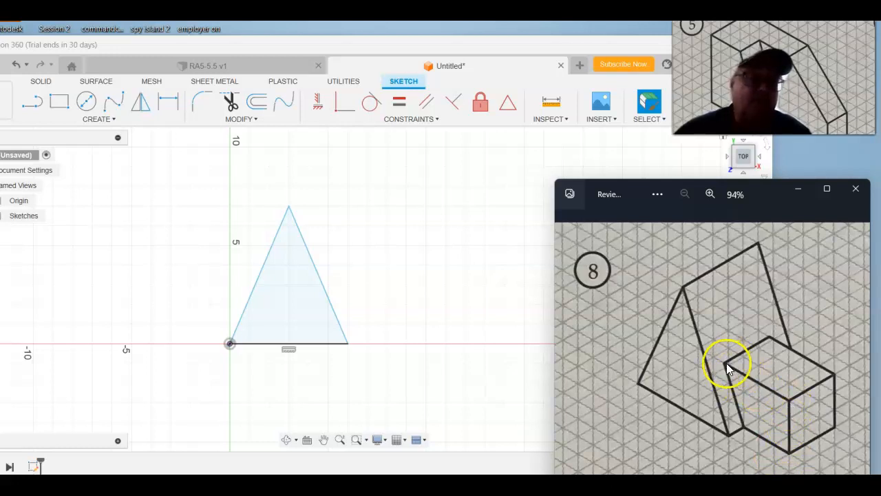
pyautogui.click(67, 107)
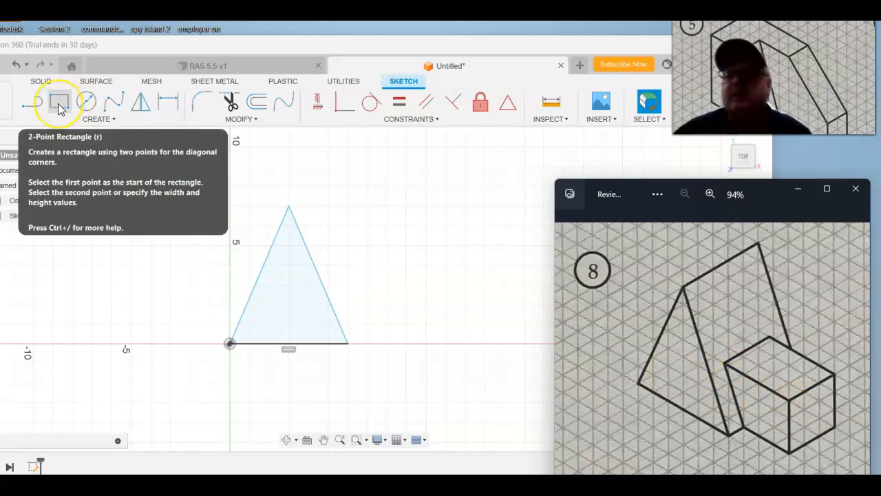
pyautogui.click(31, 102)
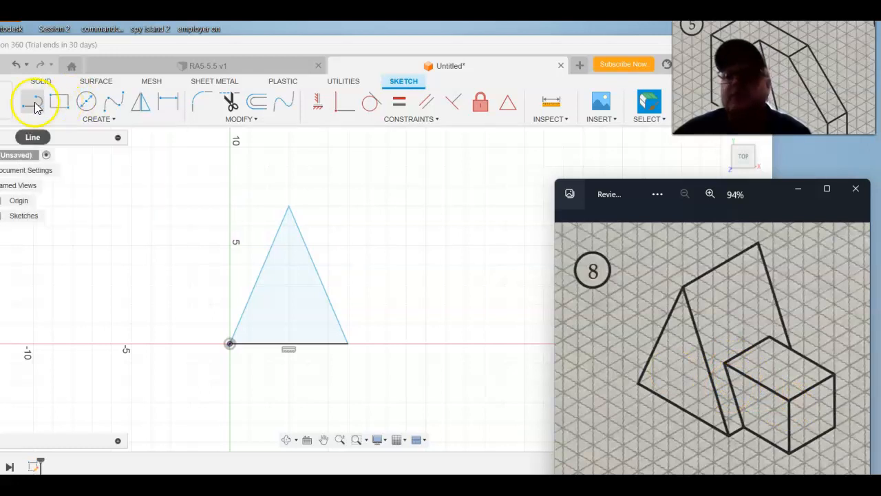
pyautogui.click(348, 343)
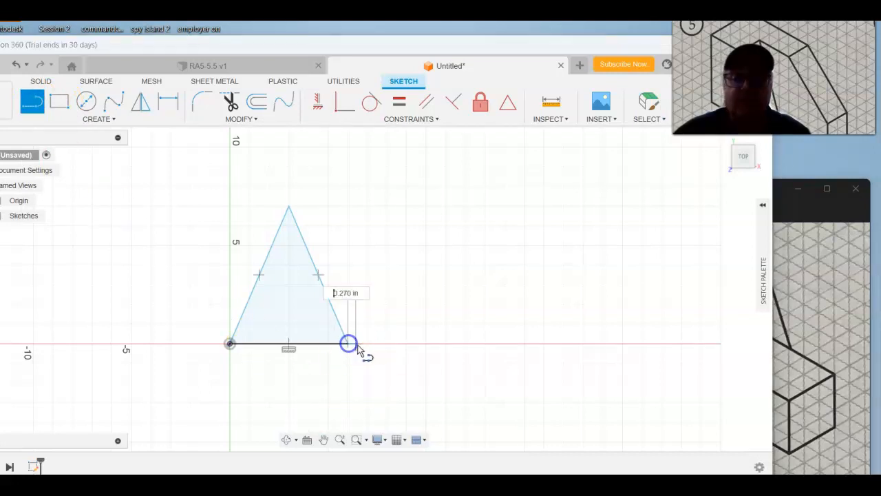
pyautogui.click(404, 345)
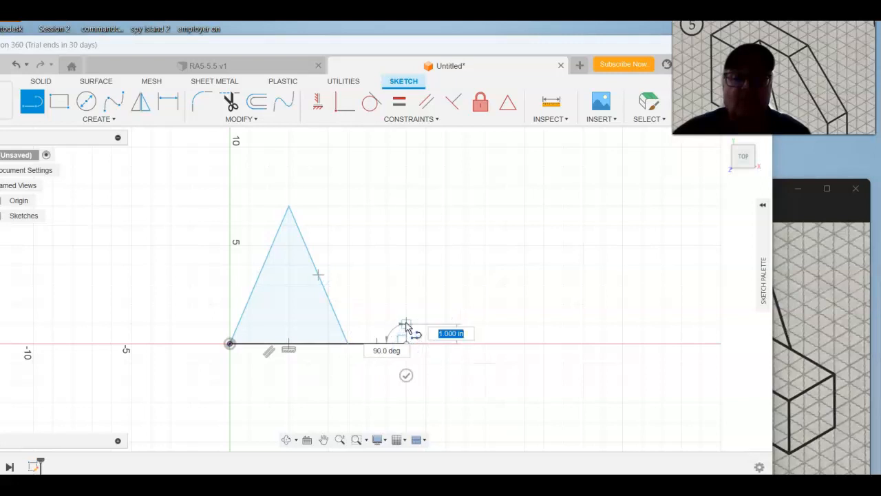
pyautogui.click(406, 284)
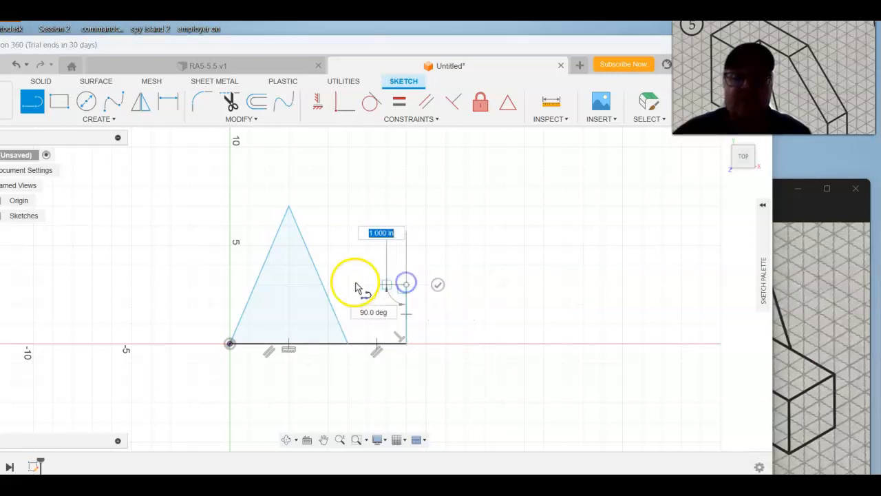
pyautogui.click(325, 288)
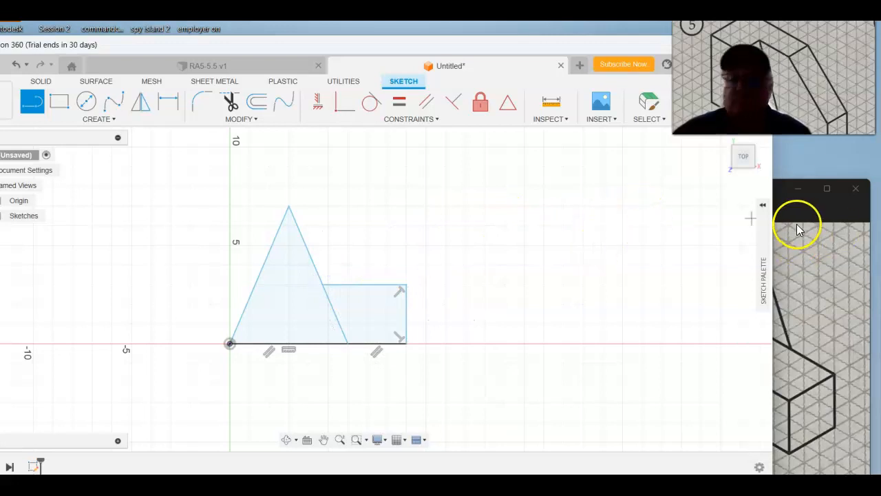
# Step: Check the profile against reference drawing 8 and finish the sketch
pyautogui.click(819, 209)
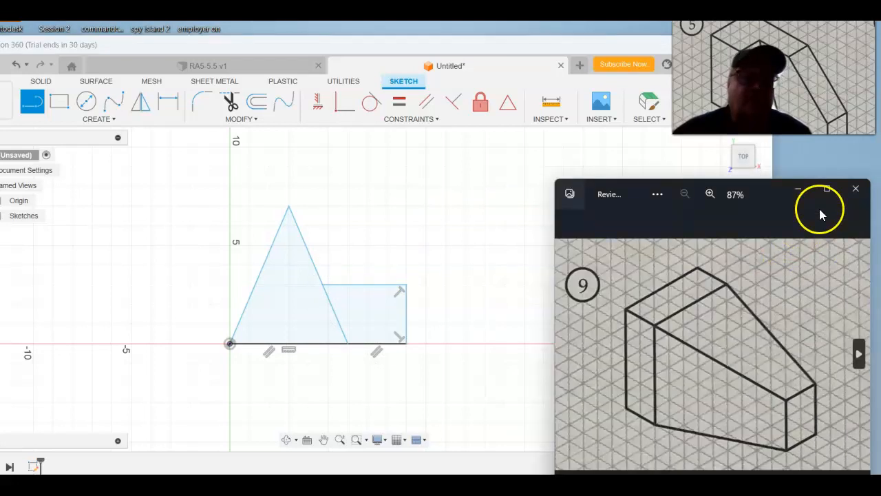
pyautogui.click(566, 356)
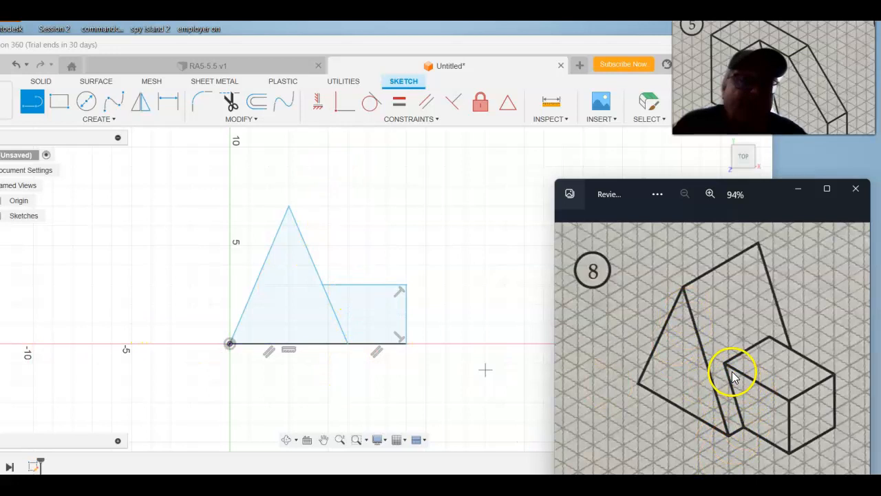
pyautogui.click(407, 343)
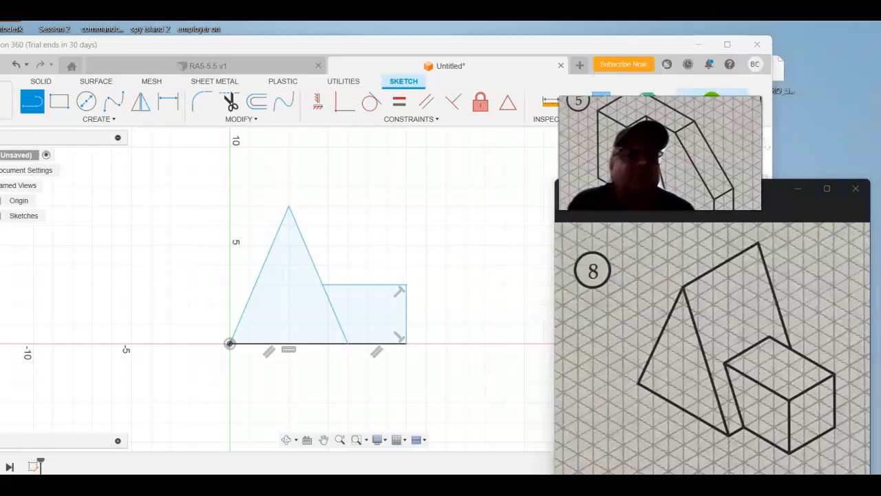
pyautogui.click(710, 124)
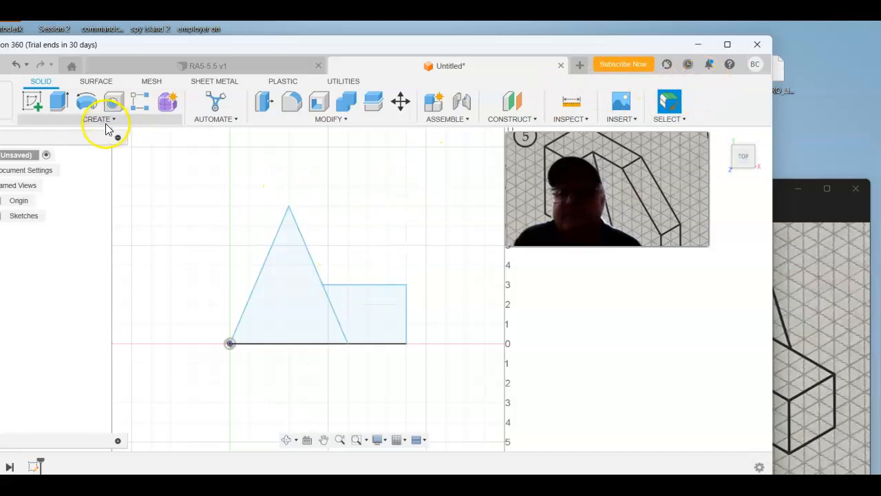
# Step: Extrude the triangular profile 1 in as a new body
pyautogui.click(56, 111)
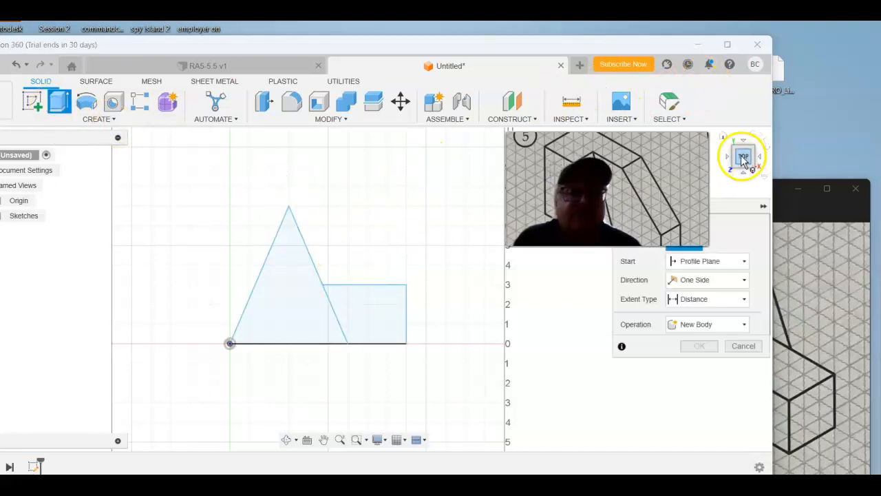
pyautogui.click(306, 303)
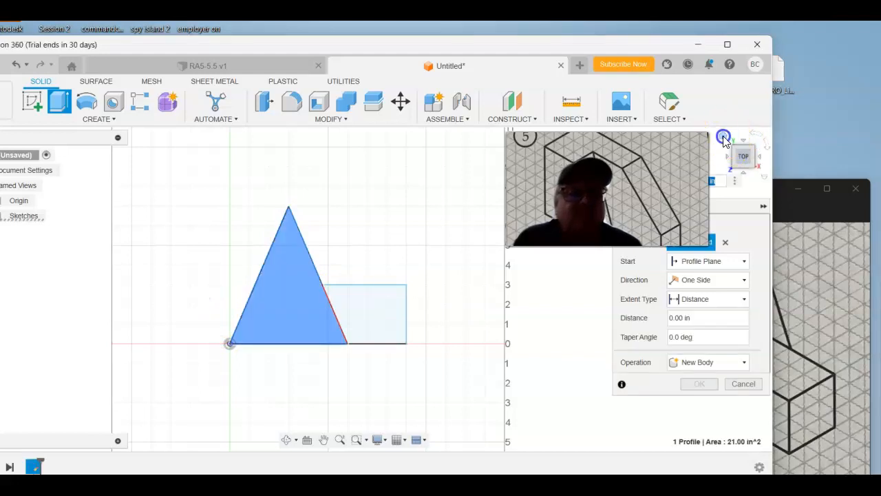
pyautogui.click(723, 138)
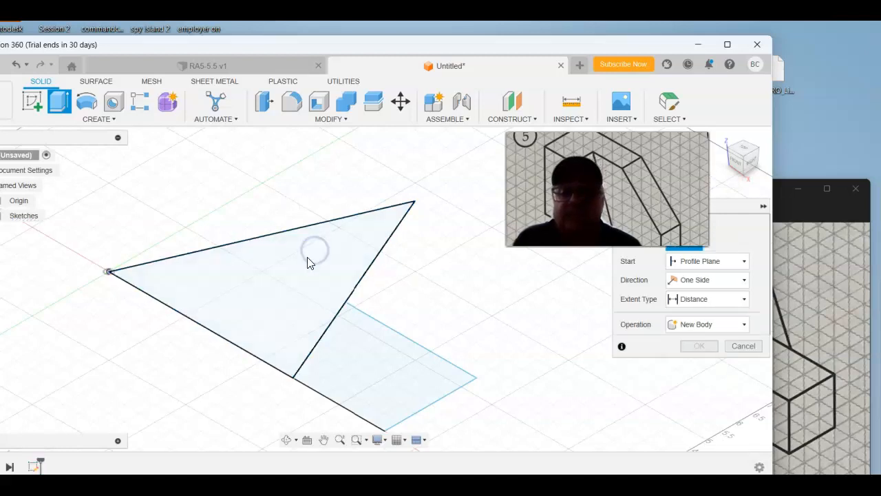
pyautogui.click(304, 284)
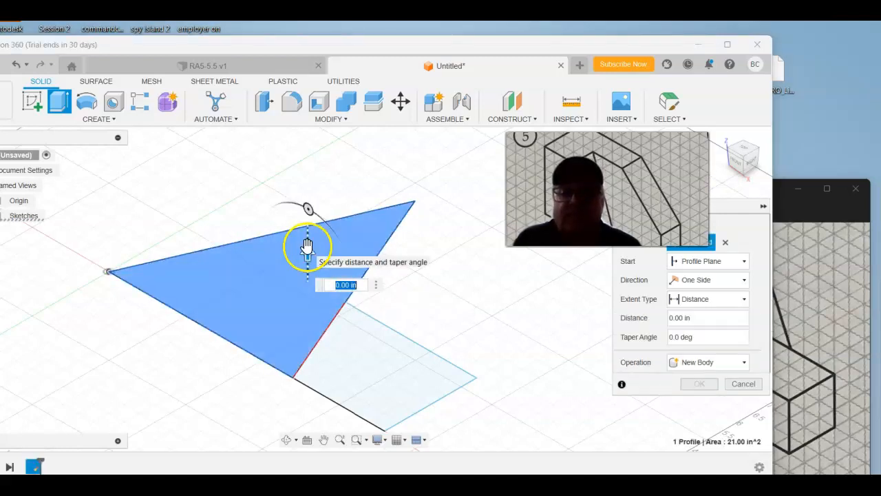
pyautogui.write('1')
pyautogui.press('Return')
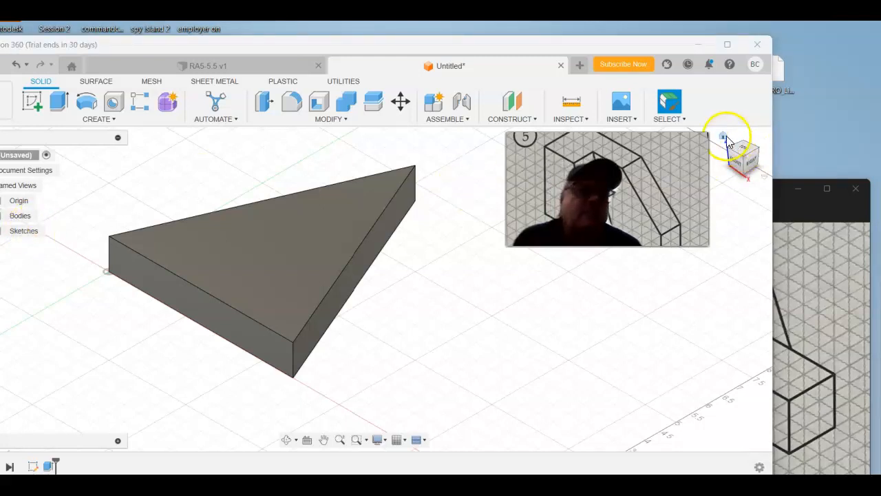
# Step: Make Sketch1 visible again to expose the block profile, and compare the model with reference drawing 8
pyautogui.click(725, 138)
pyautogui.click(748, 153)
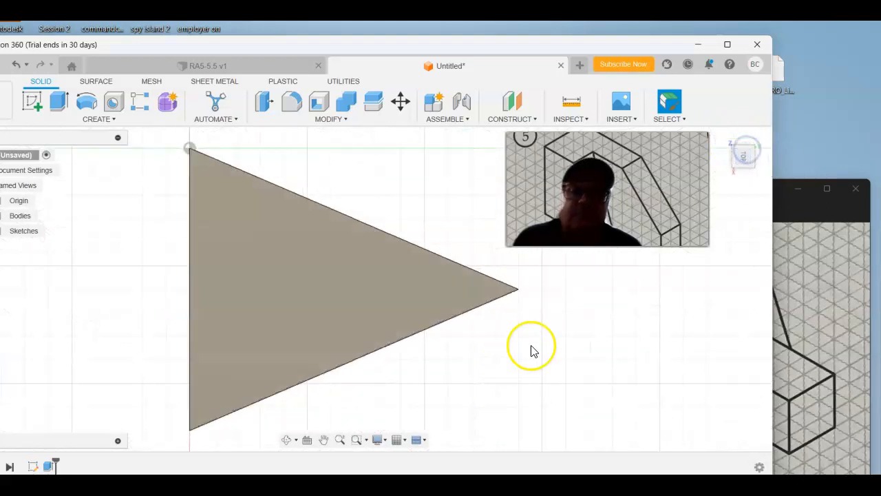
pyautogui.click(757, 140)
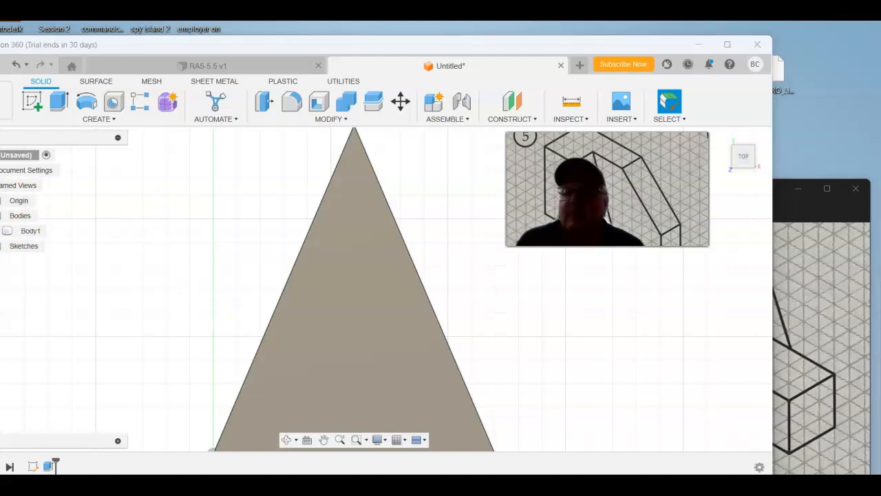
pyautogui.click(1, 261)
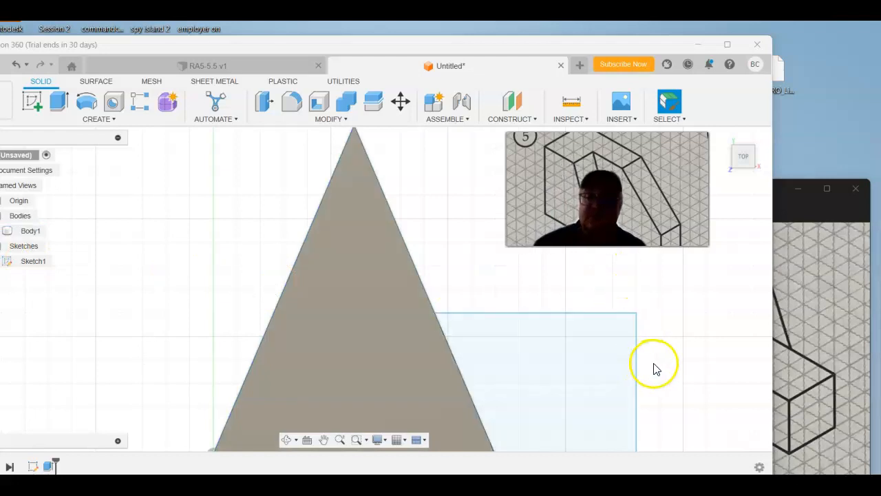
pyautogui.moveTo(689, 399)
pyautogui.keyDown('shift'); pyautogui.mouseDown(button='middle')
pyautogui.moveTo(654, 404)
pyautogui.moveTo(616, 429)
pyautogui.moveTo(637, 435)
pyautogui.moveTo(571, 418)
pyautogui.moveTo(583, 412)
pyautogui.moveTo(573, 409)
pyautogui.moveTo(604, 415)
pyautogui.mouseUp(button='middle'); pyautogui.keyUp('shift')
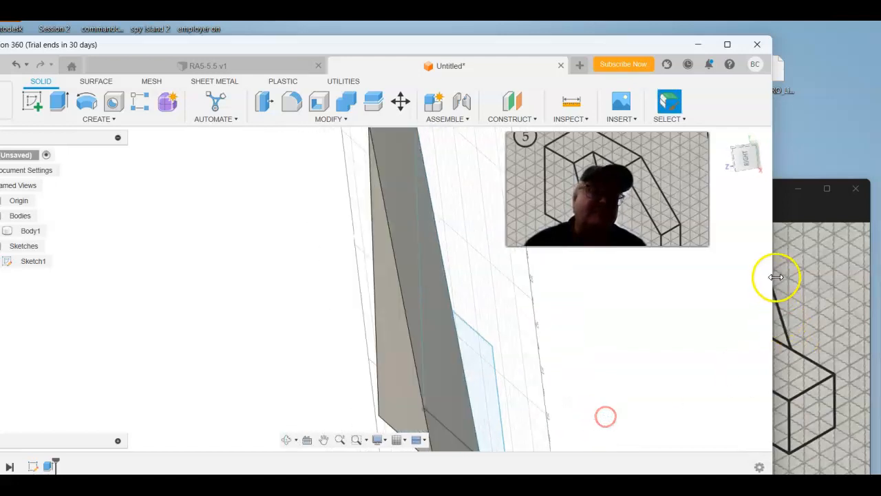
pyautogui.click(805, 217)
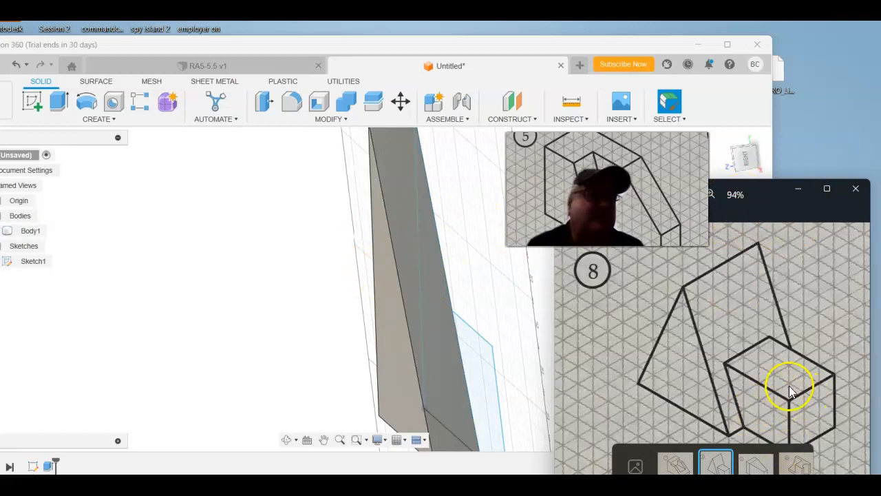
pyautogui.click(722, 138)
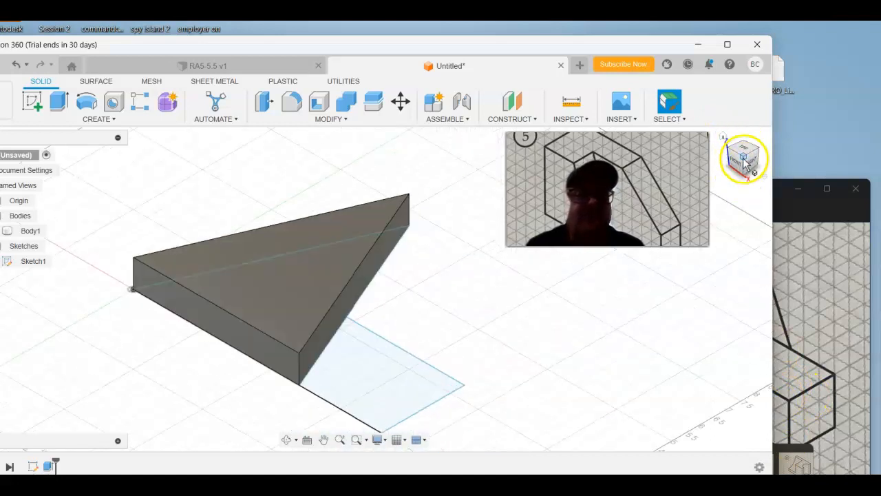
pyautogui.click(744, 153)
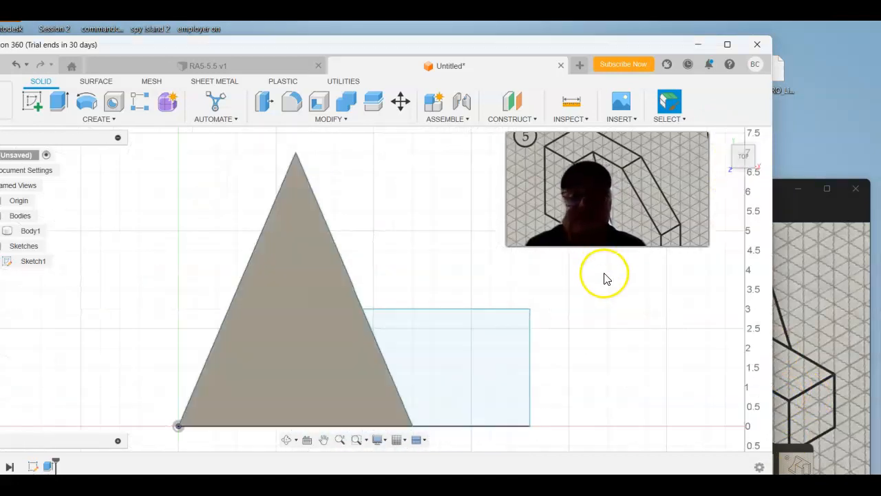
pyautogui.moveTo(579, 313); pyautogui.dragTo(553, 337)
pyautogui.click(59, 101)
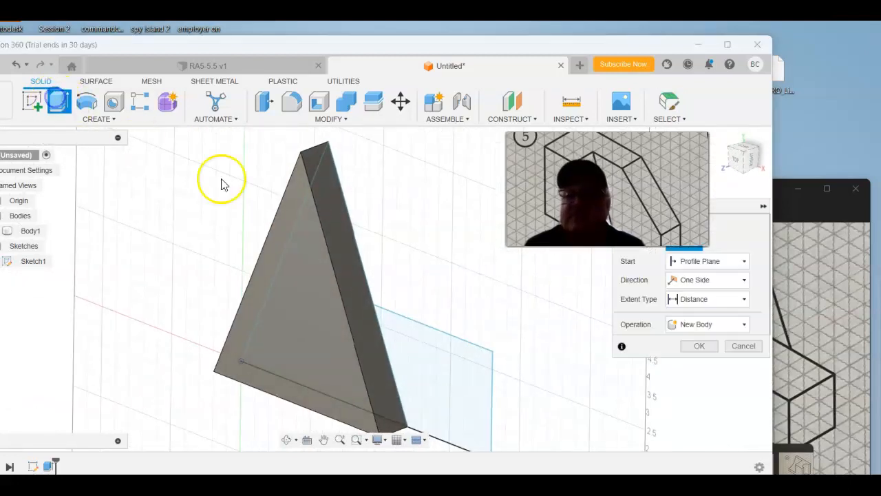
pyautogui.click(305, 222)
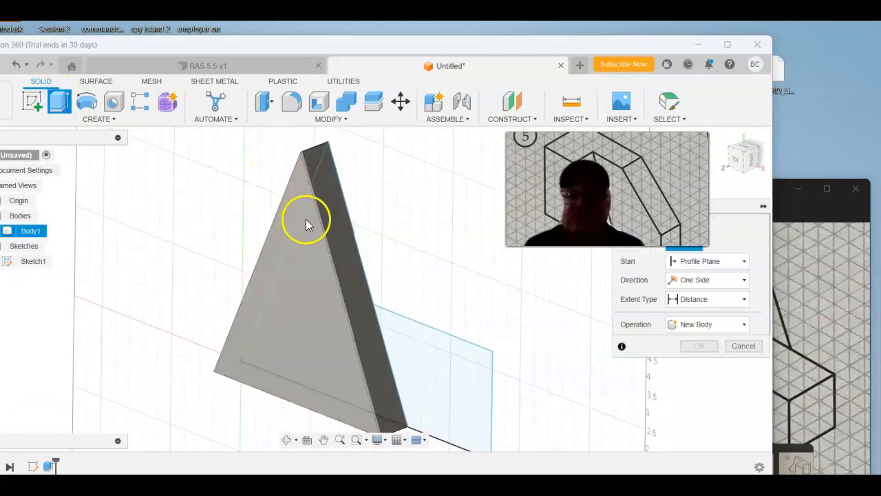
pyautogui.click(356, 246)
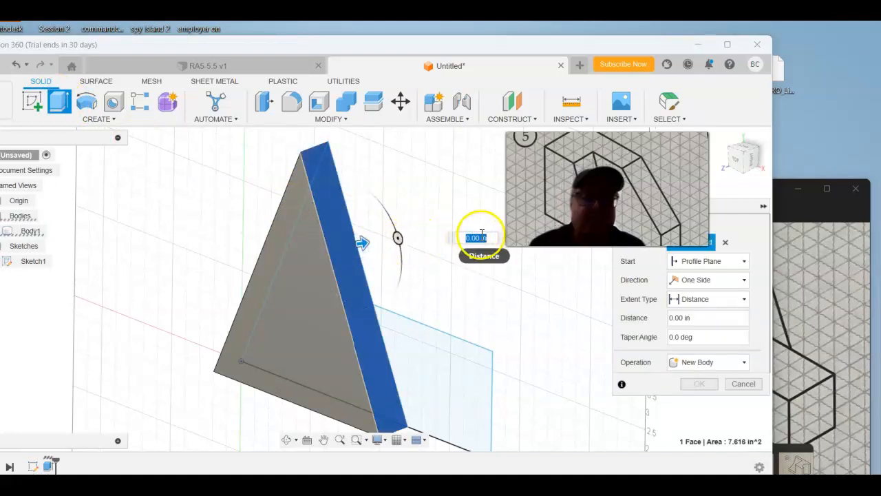
pyautogui.click(820, 213)
pyautogui.click(564, 359)
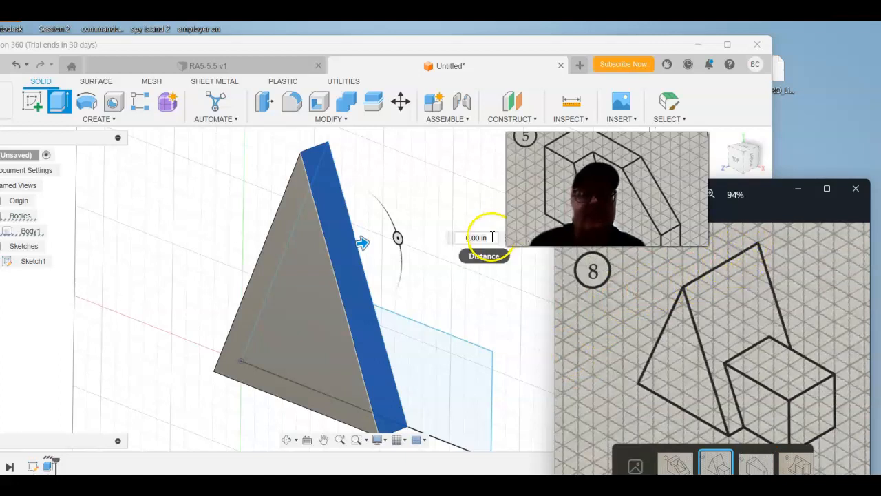
pyautogui.moveTo(489, 238); pyautogui.dragTo(399, 237)
pyautogui.moveTo(484, 239); pyautogui.dragTo(460, 241)
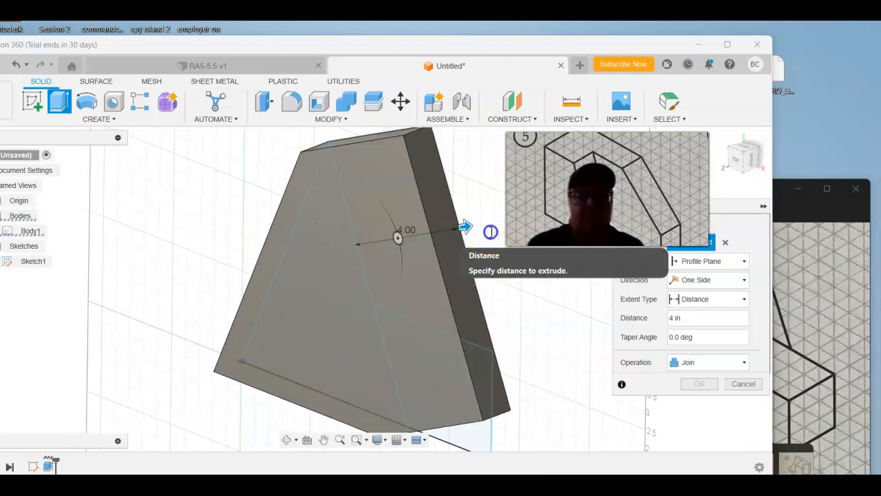
pyautogui.click(490, 232)
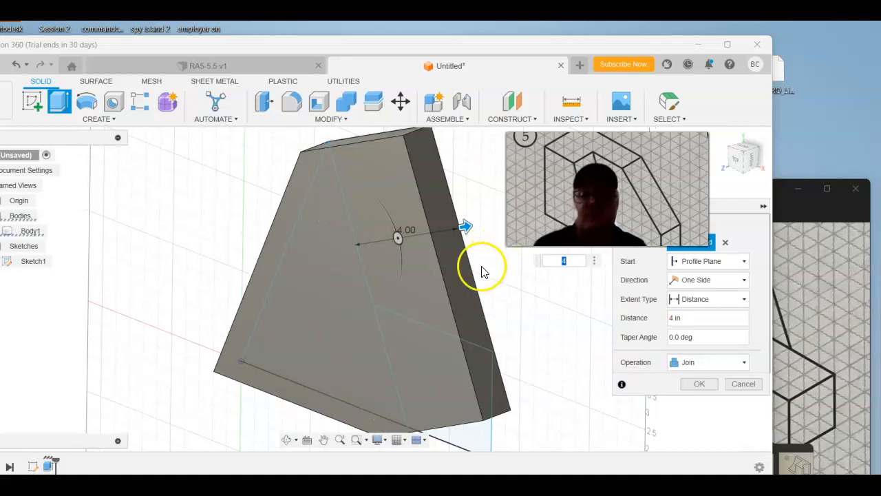
pyautogui.keyDown('shift'); pyautogui.moveTo(482, 282); pyautogui.dragTo(503, 272, button='middle'); pyautogui.keyUp('shift')
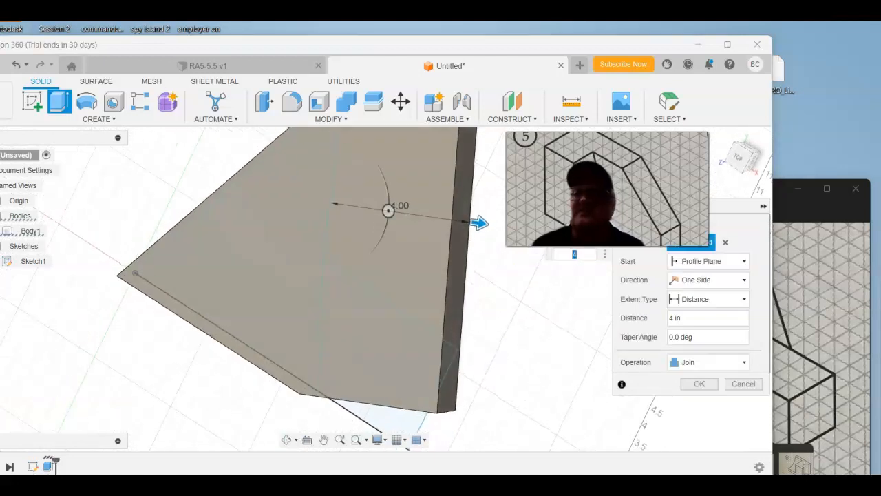
pyautogui.click(19, 65)
# Step: Extrude the triangular sketch profile -4 in, away from the existing 1 in slab, joined to the body
pyautogui.moveTo(419, 280)
pyautogui.keyDown('shift'); pyautogui.mouseDown(button='middle')
pyautogui.moveTo(364, 242)
pyautogui.moveTo(342, 239)
pyautogui.mouseUp(button='middle'); pyautogui.keyUp('shift')
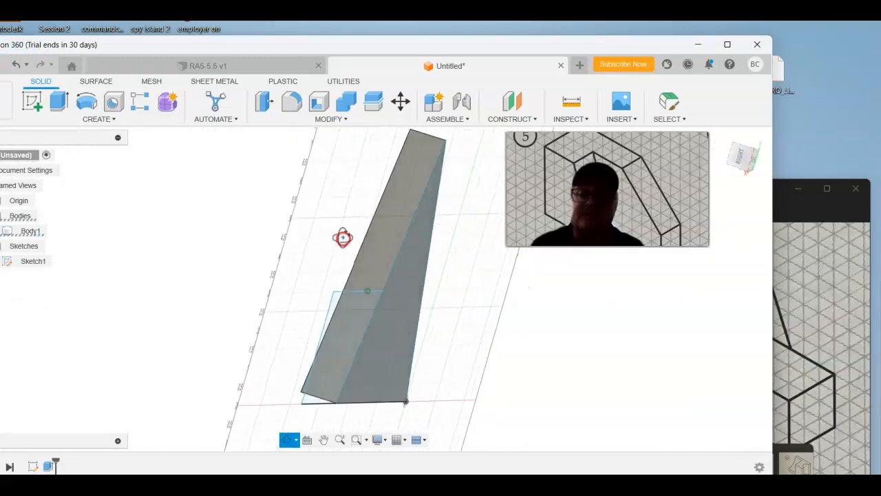
pyautogui.click(61, 102)
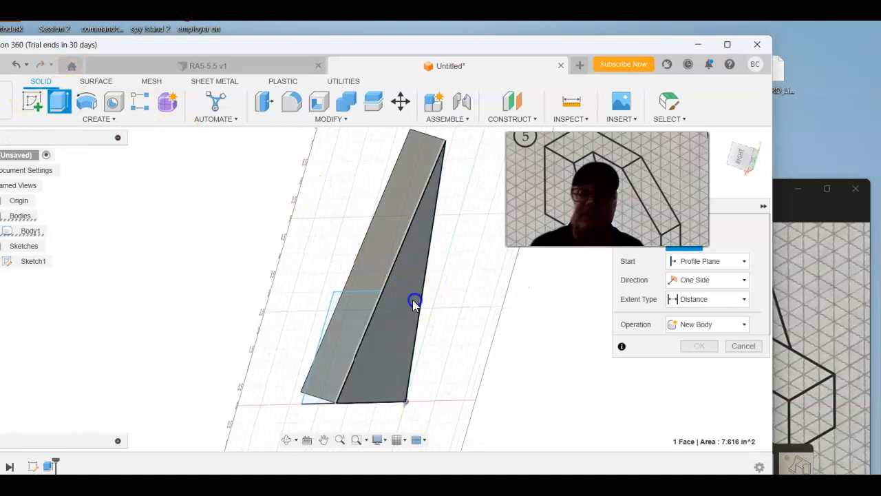
pyautogui.click(414, 301)
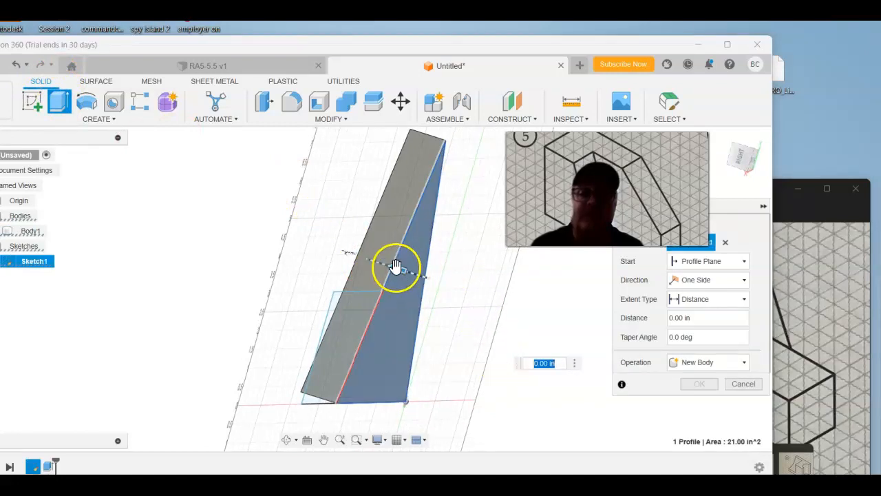
pyautogui.moveTo(405, 274); pyautogui.dragTo(527, 330)
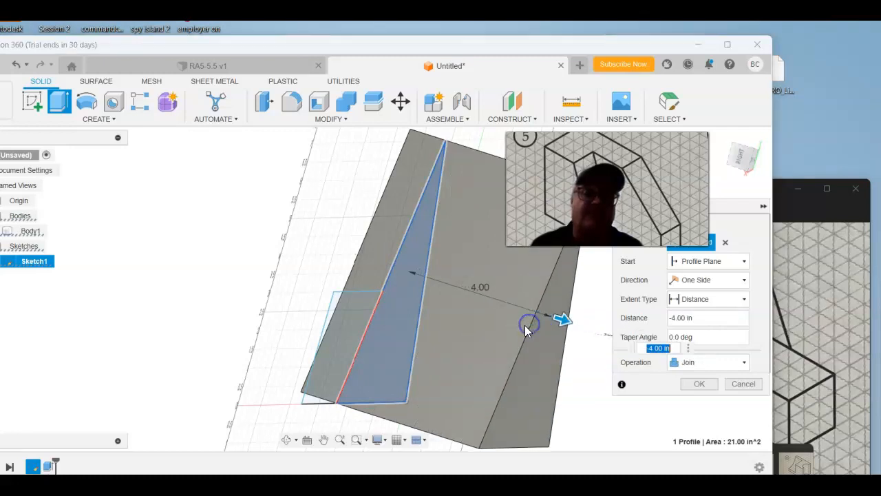
pyautogui.click(684, 382)
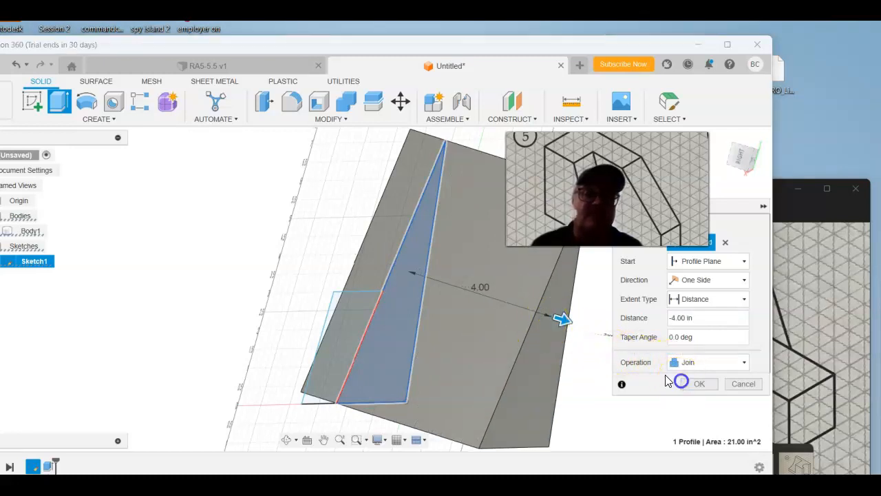
pyautogui.click(700, 383)
# Step: Check reference drawing 8, and extrude the block profile beside the triangle -3 in, joined to the body
pyautogui.moveTo(599, 403)
pyautogui.keyDown('shift'); pyautogui.mouseDown(button='middle')
pyautogui.moveTo(646, 395)
pyautogui.moveTo(683, 423)
pyautogui.moveTo(683, 409)
pyautogui.mouseUp(button='middle'); pyautogui.keyUp('shift')
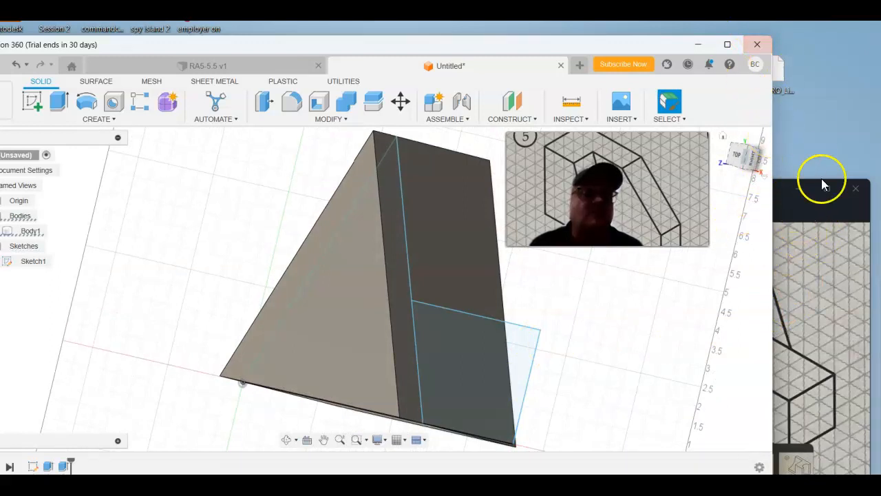
pyautogui.click(807, 219)
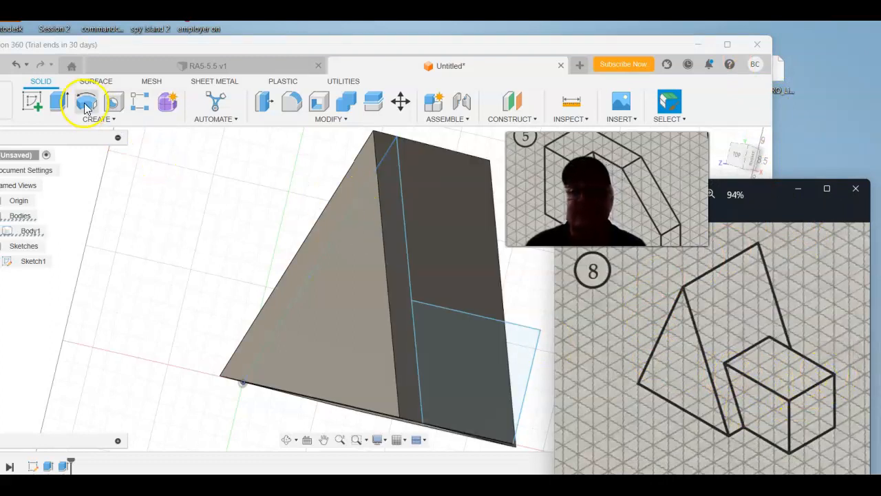
pyautogui.click(58, 101)
pyautogui.click(500, 330)
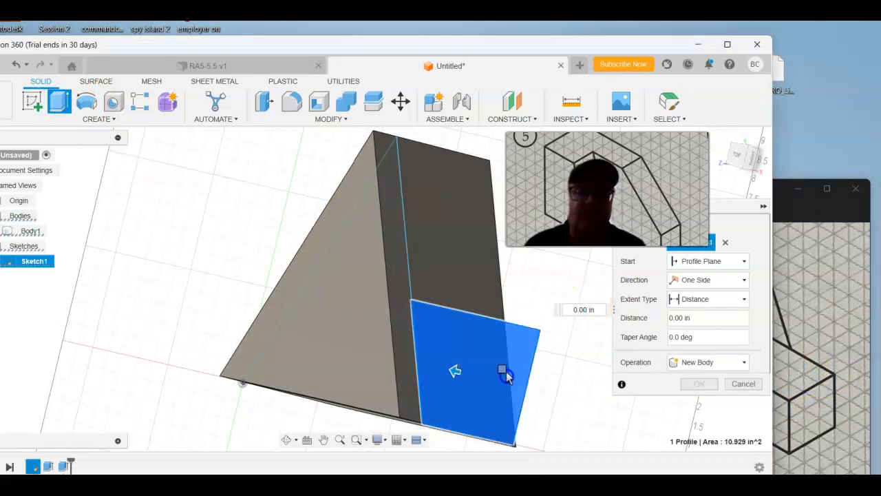
pyautogui.click(461, 378)
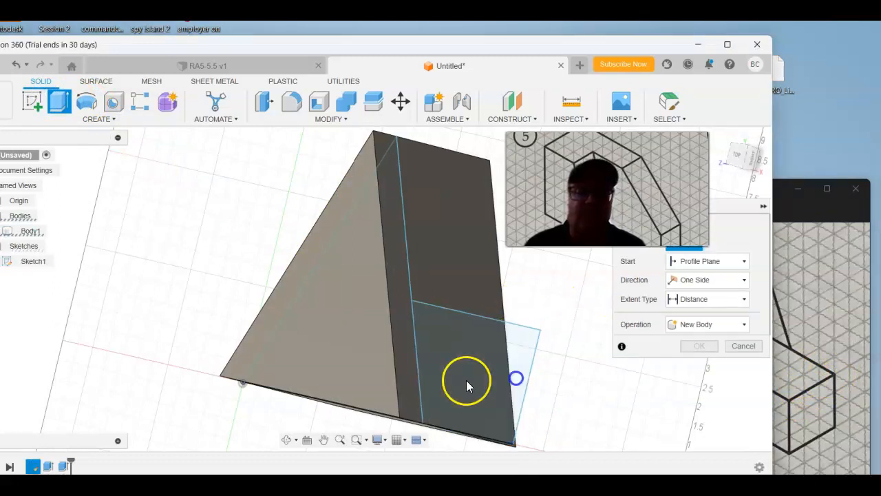
pyautogui.click(526, 344)
pyautogui.keyDown('shift'); pyautogui.moveTo(546, 353); pyautogui.dragTo(478, 352, button='middle'); pyautogui.keyUp('shift')
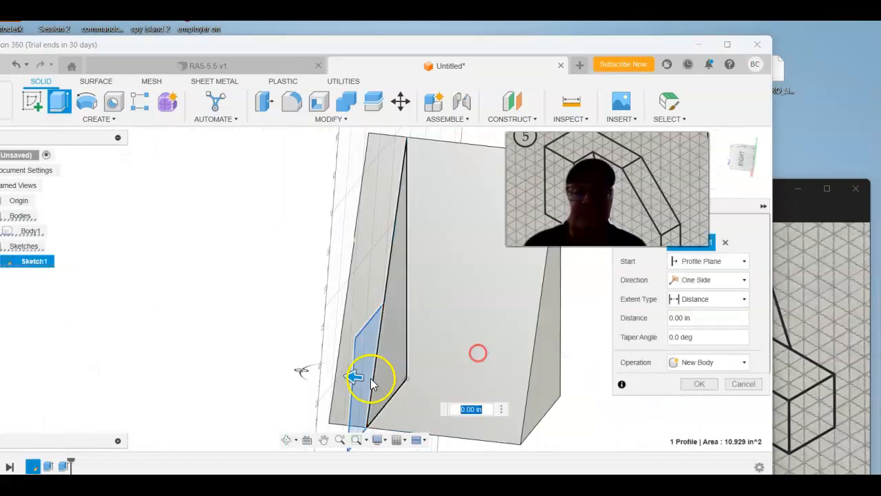
pyautogui.moveTo(354, 378); pyautogui.dragTo(543, 400)
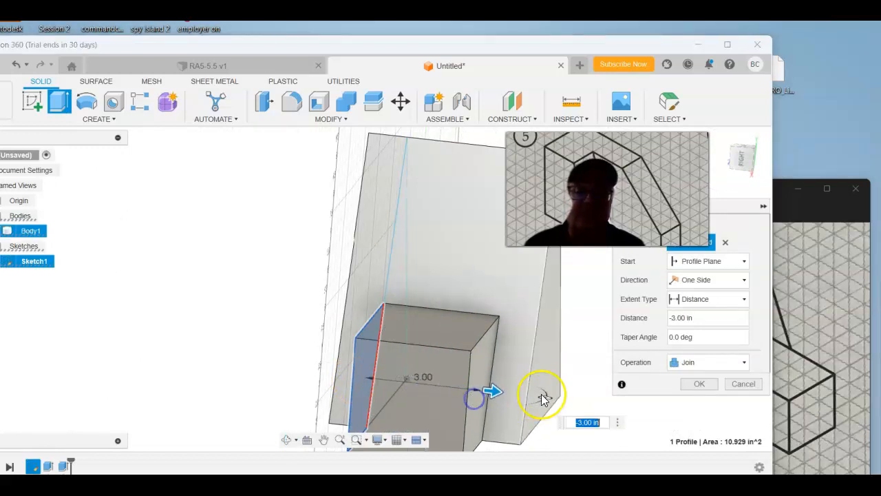
pyautogui.click(709, 383)
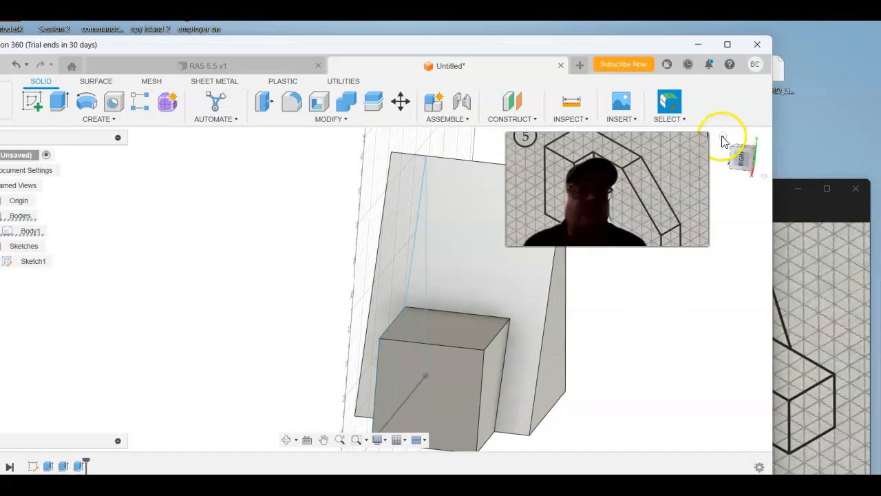
# Step: Examine the solid's triangular end, block side and overhead views against reference drawing 8
pyautogui.click(722, 137)
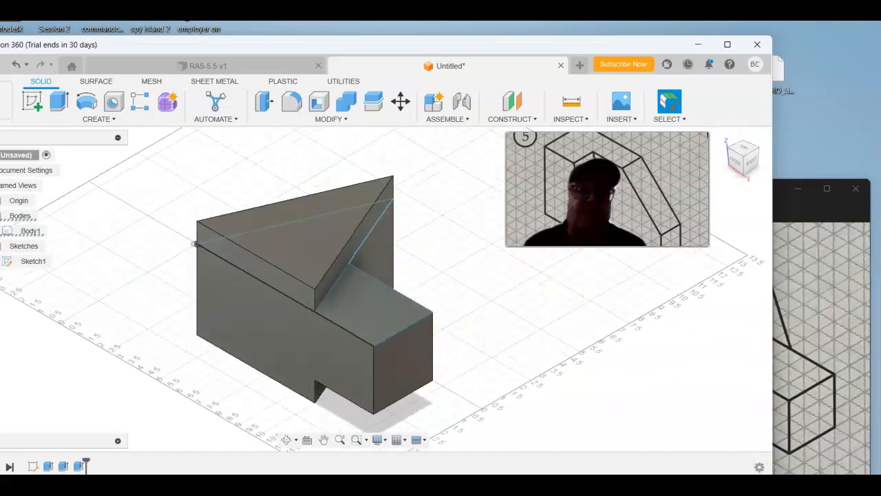
pyautogui.click(739, 148)
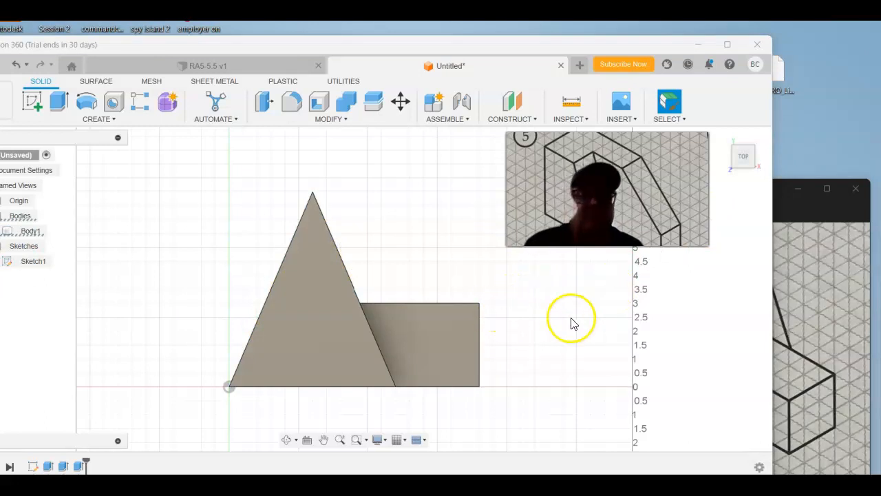
pyautogui.click(832, 219)
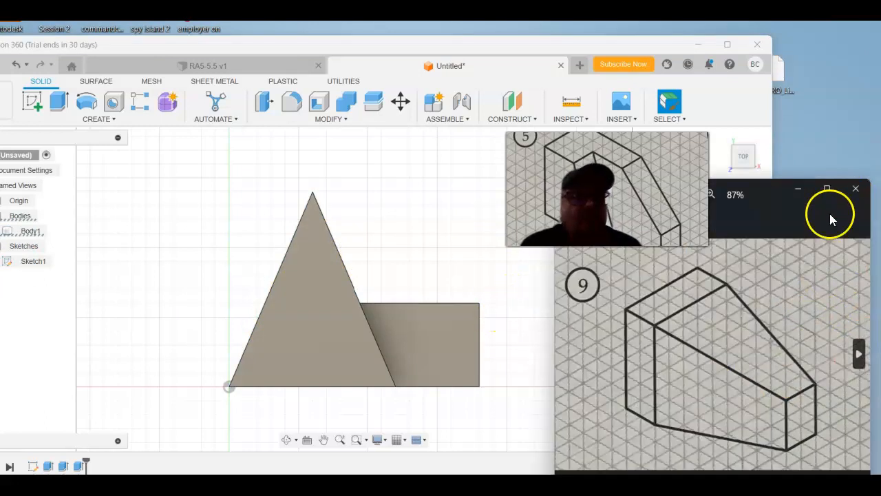
pyautogui.click(565, 356)
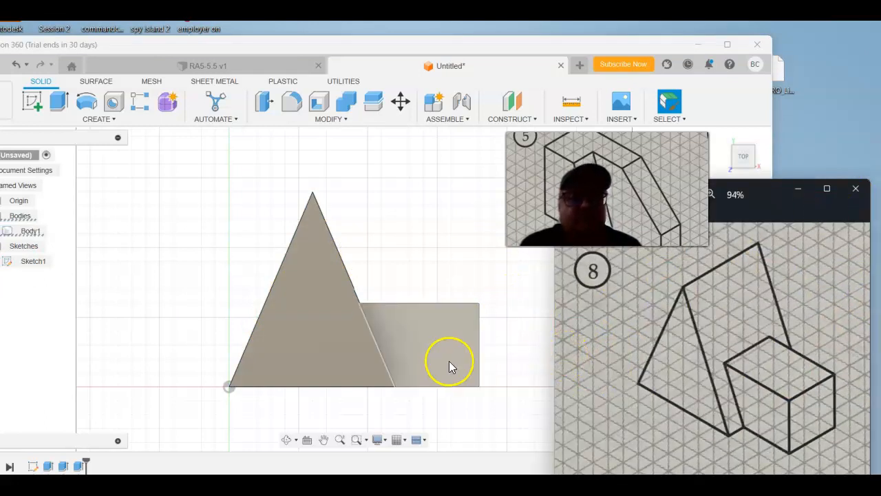
pyautogui.click(310, 357)
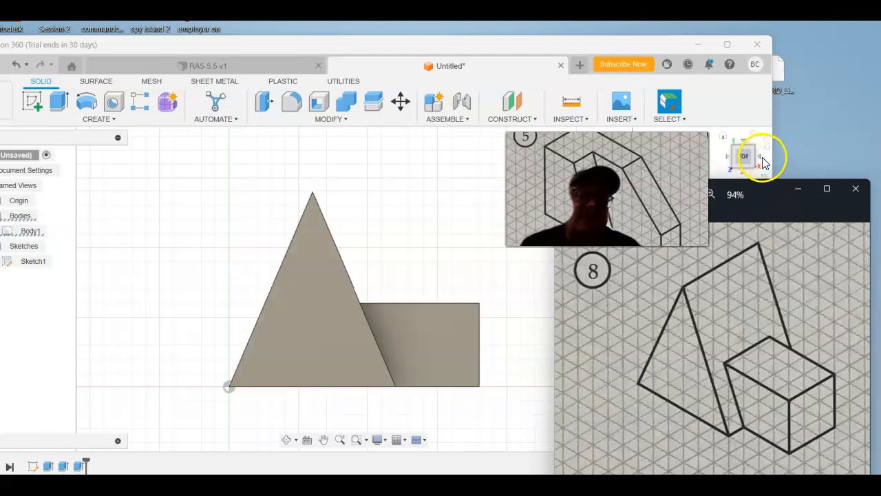
pyautogui.click(763, 161)
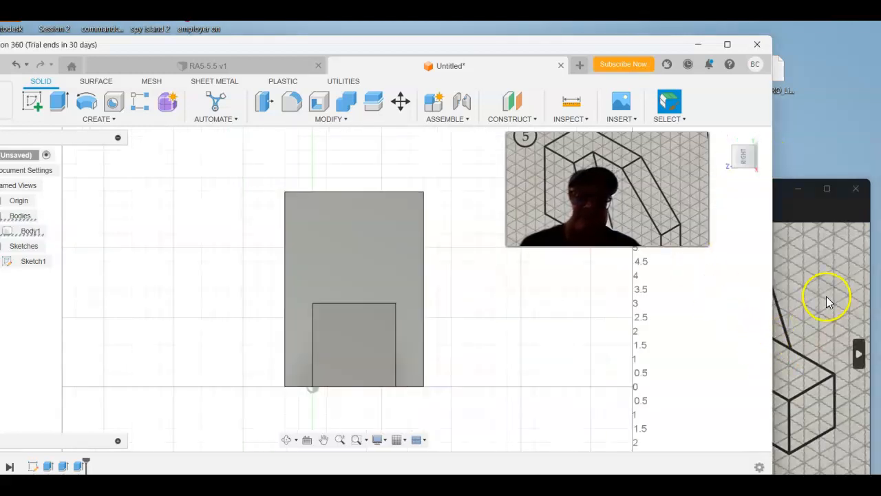
pyautogui.click(823, 302)
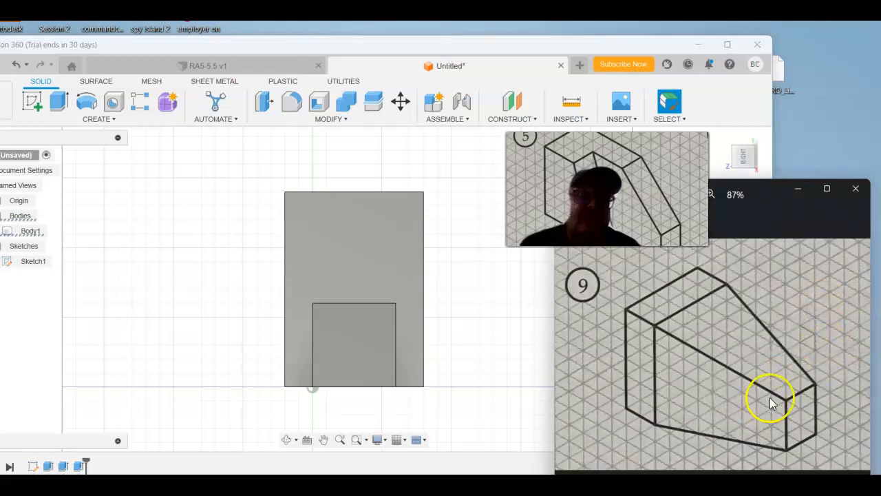
pyautogui.click(562, 352)
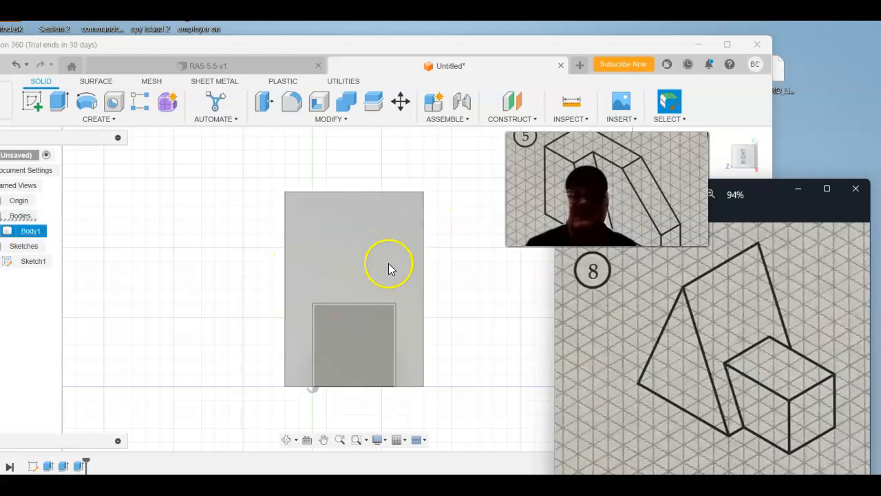
pyautogui.click(728, 158)
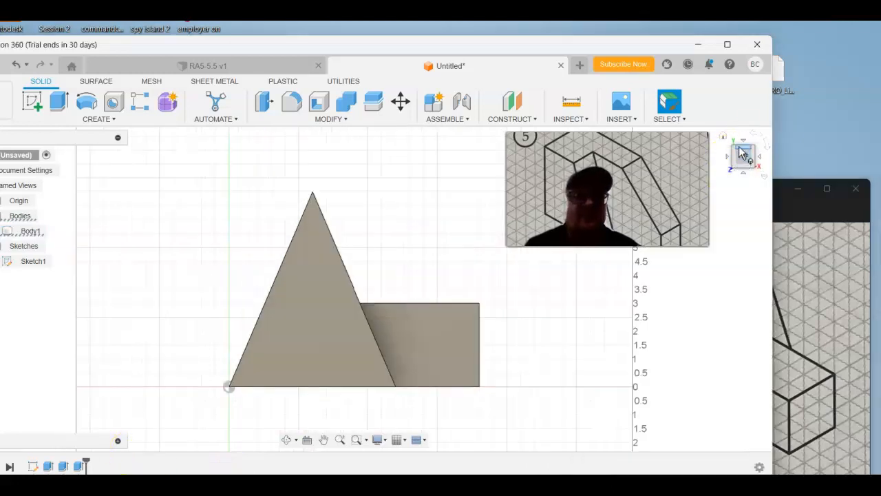
pyautogui.click(743, 147)
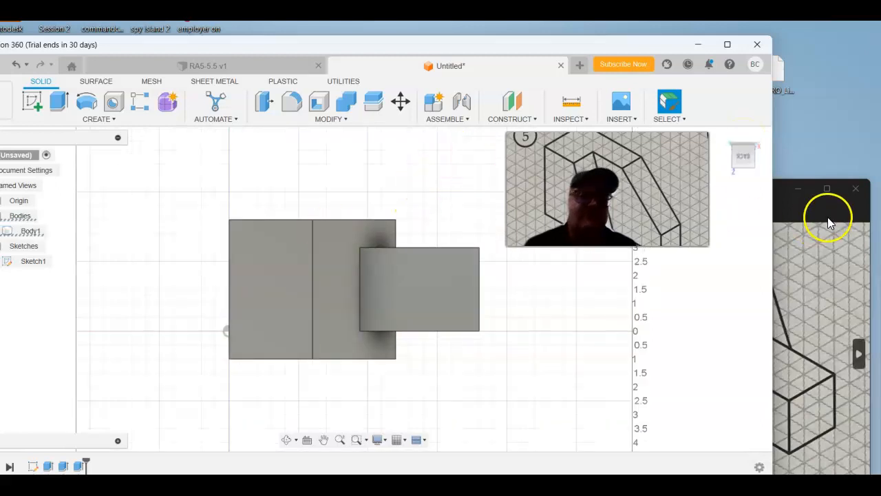
pyautogui.click(856, 211)
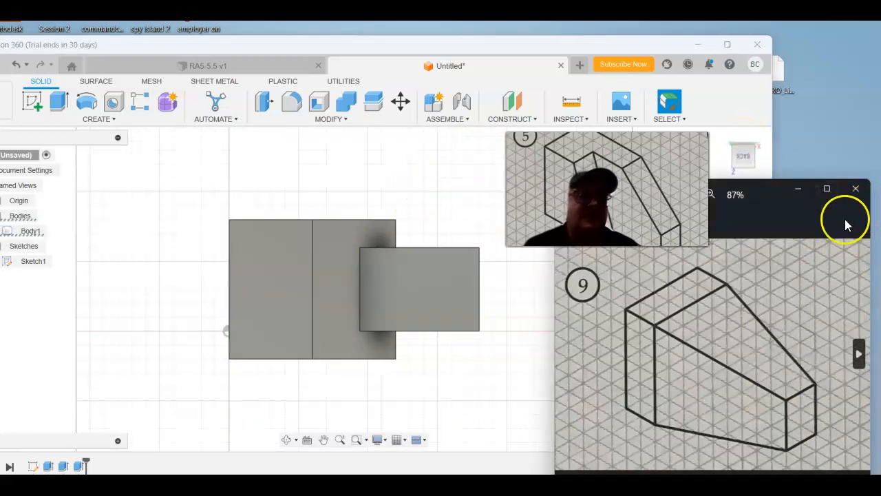
pyautogui.click(568, 355)
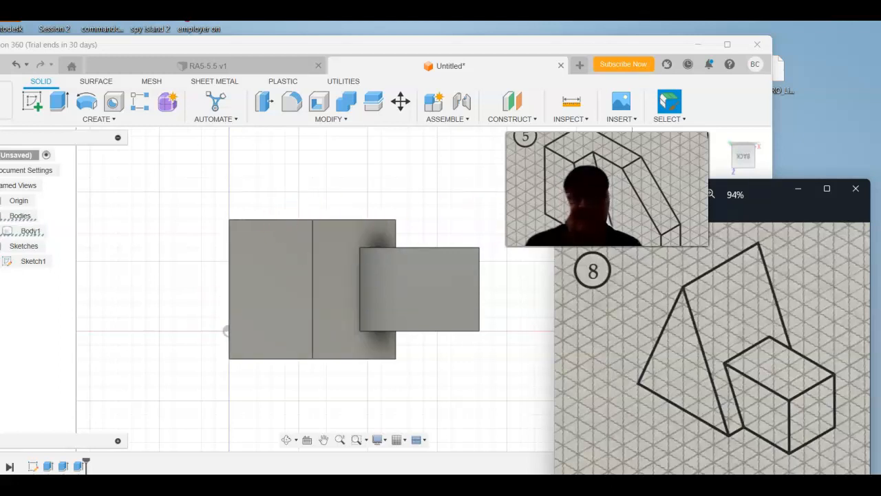
# Step: Orient the solid isometrically like reference drawing 8, with the block in front, and compare the two
pyautogui.click(726, 138)
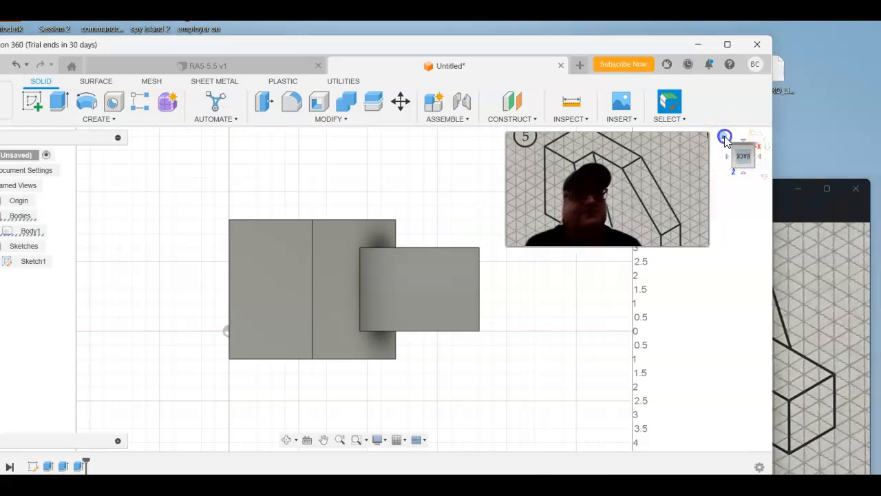
pyautogui.click(748, 154)
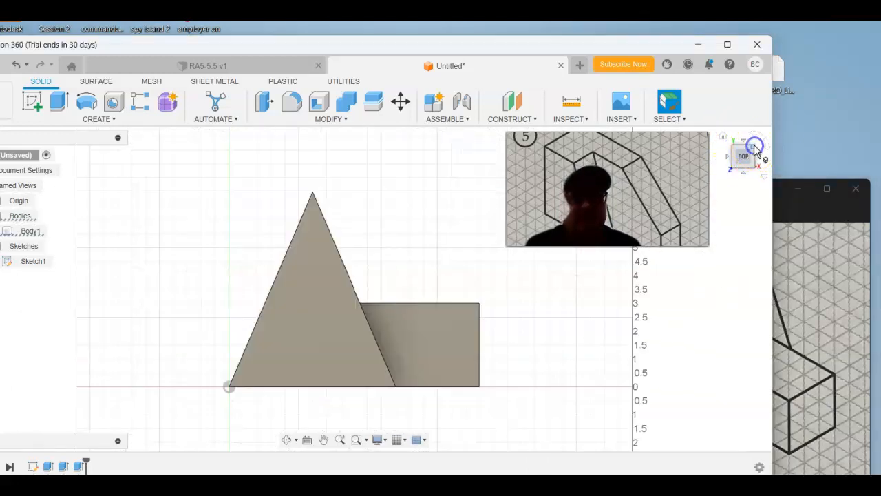
pyautogui.click(756, 152)
pyautogui.click(815, 216)
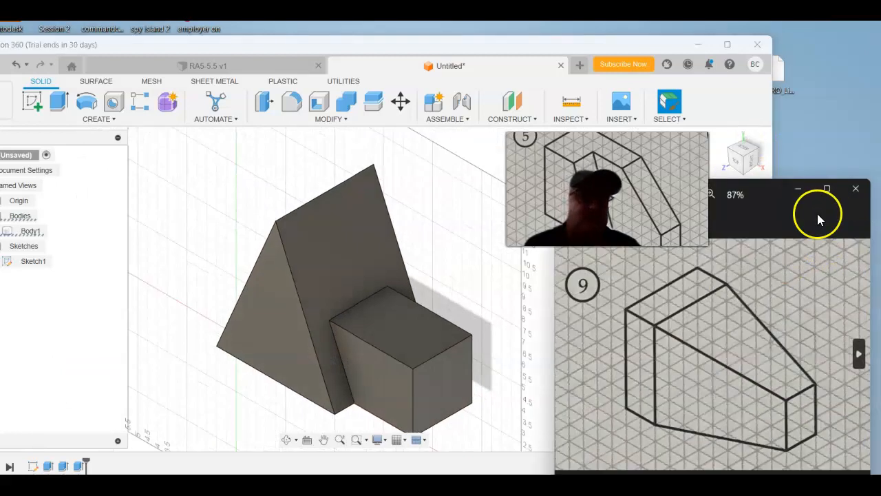
pyautogui.click(569, 353)
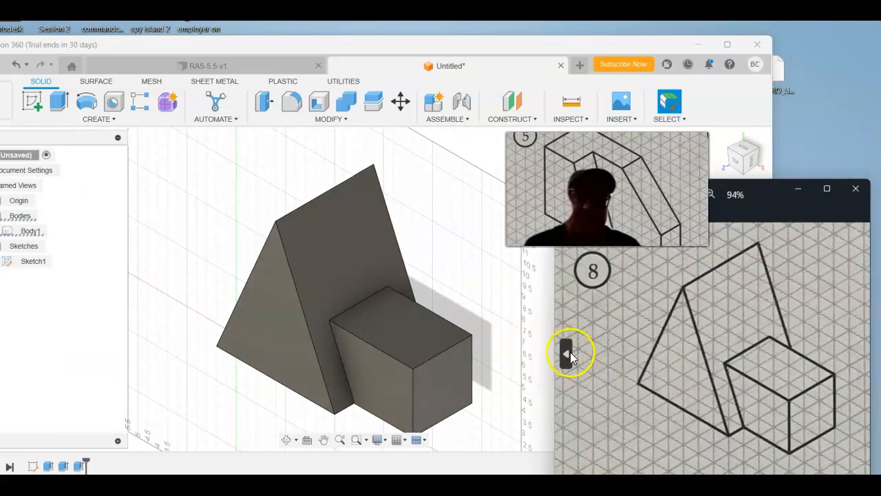